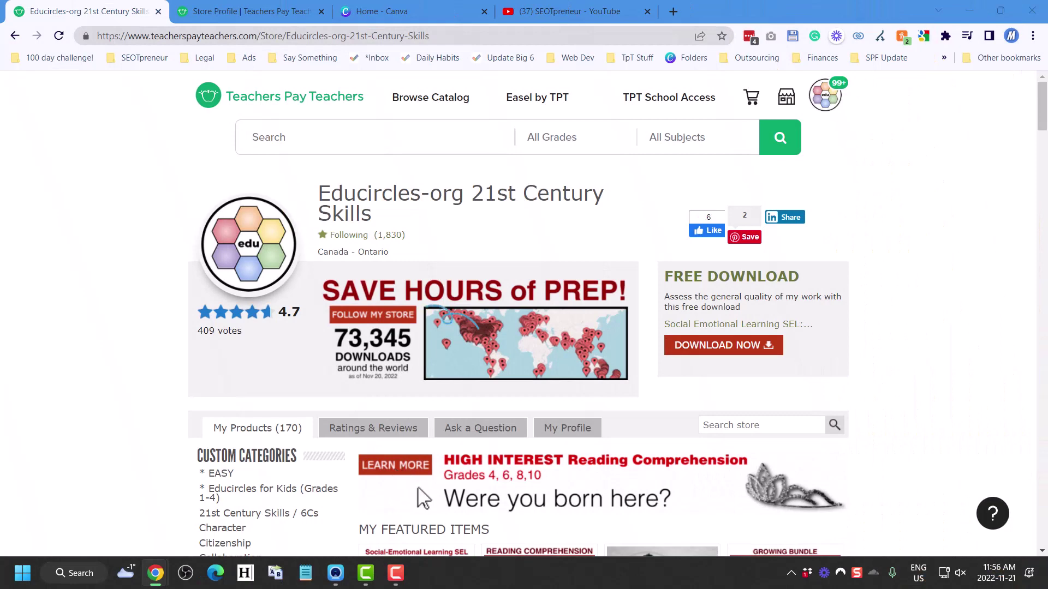
# Step: Confirm the Store Profile's Personal Quote type stays Image/Link, then return to Canva
pyautogui.click(203, 15)
pyautogui.scroll(-5, 307, 75)
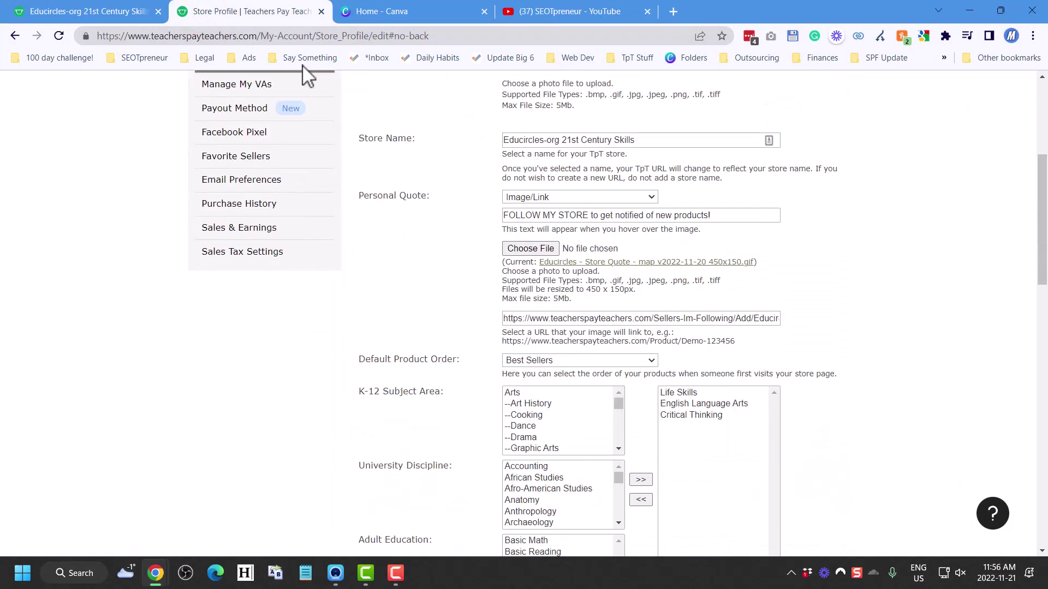
pyautogui.click(551, 195)
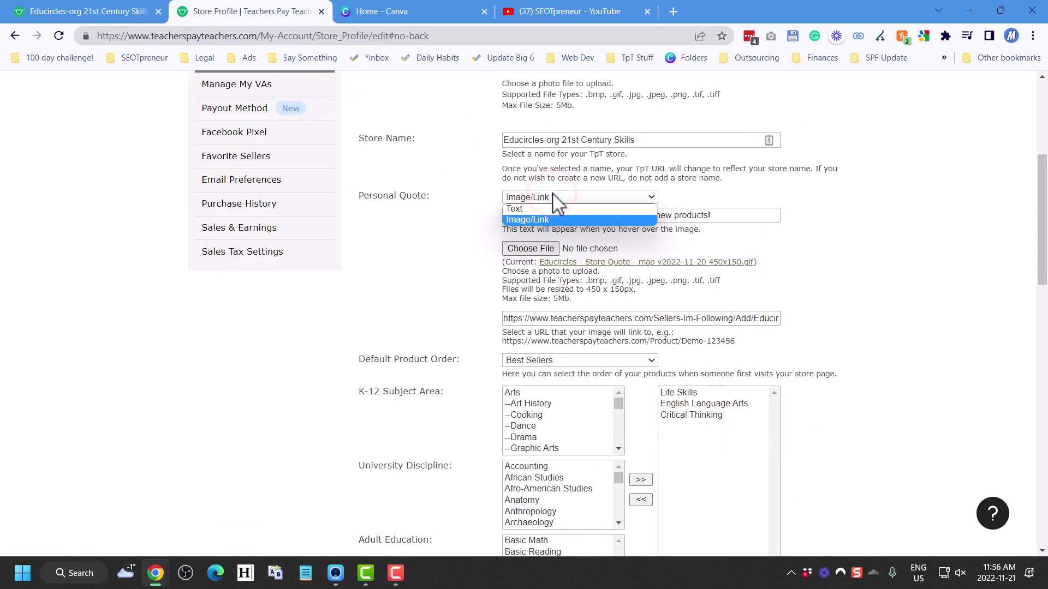
pyautogui.click(458, 205)
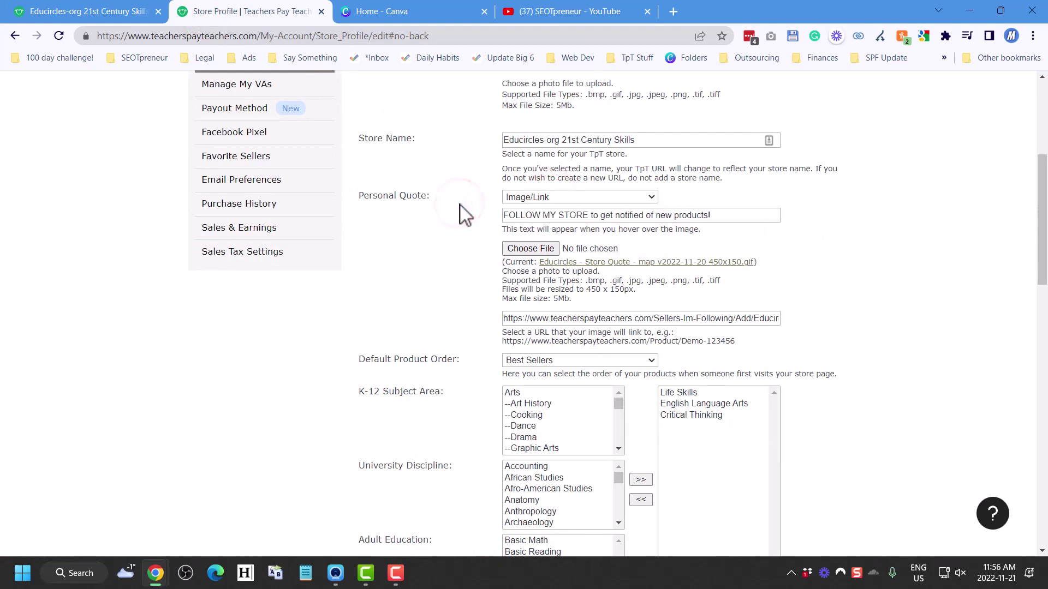
pyautogui.click(441, 19)
# Step: Create a new custom-size design 450 px wide and 150 px high
pyautogui.click(908, 104)
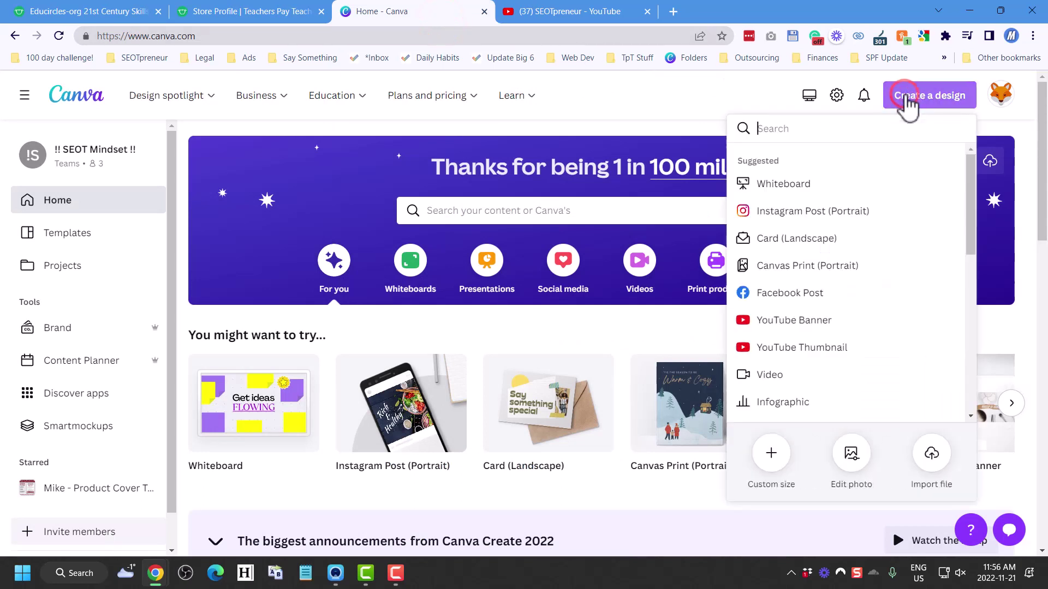
pyautogui.click(774, 453)
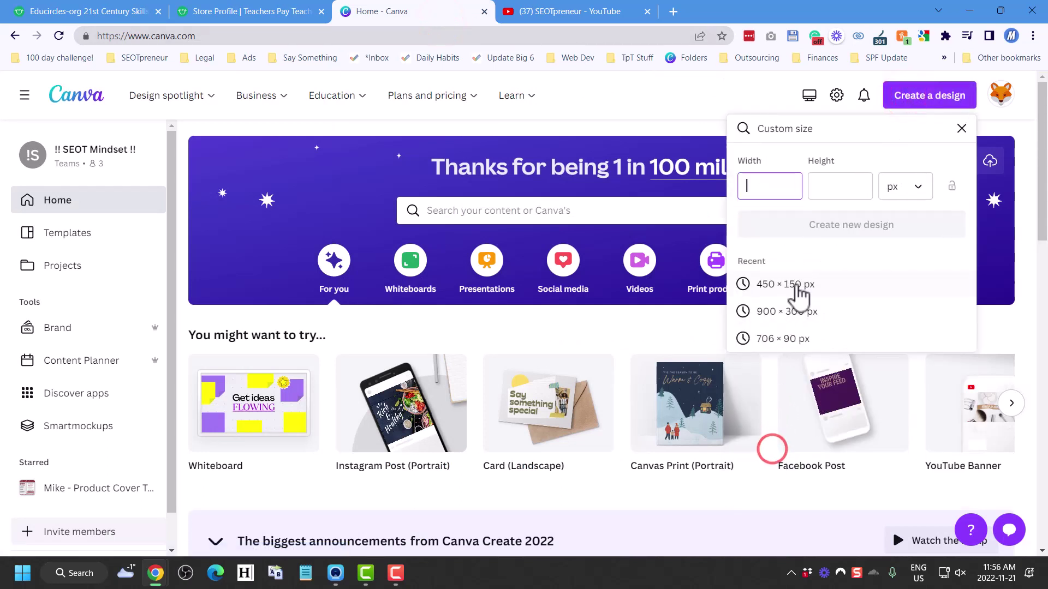
pyautogui.write('1')
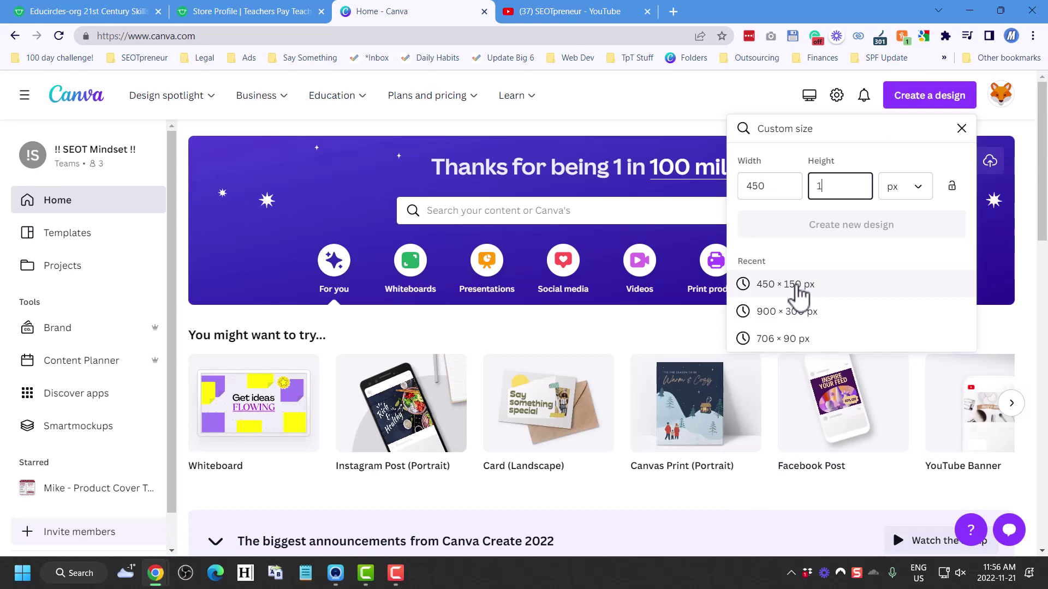
pyautogui.write('50')
pyautogui.click(882, 223)
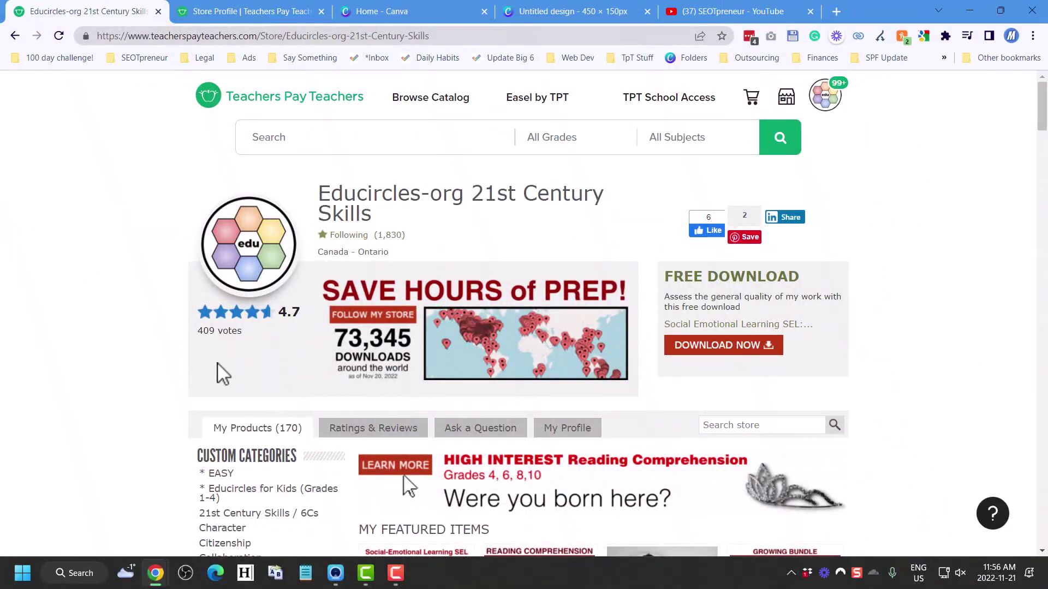
# Step: Sample the store page background with the DevTools eyedropper and select its hex value #f1f1f1
pyautogui.rightClick(217, 363)
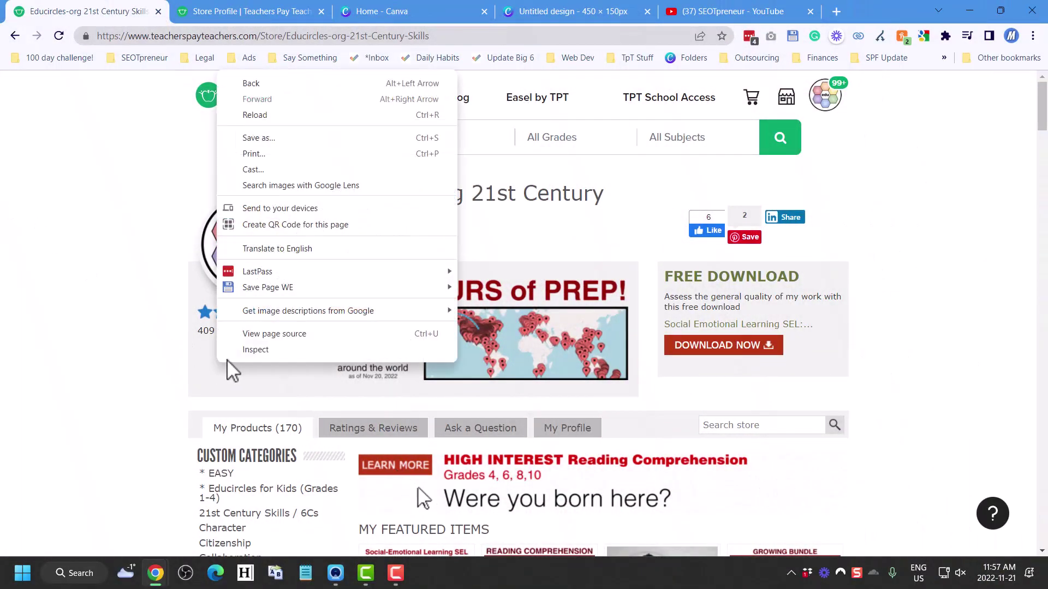
pyautogui.click(238, 357)
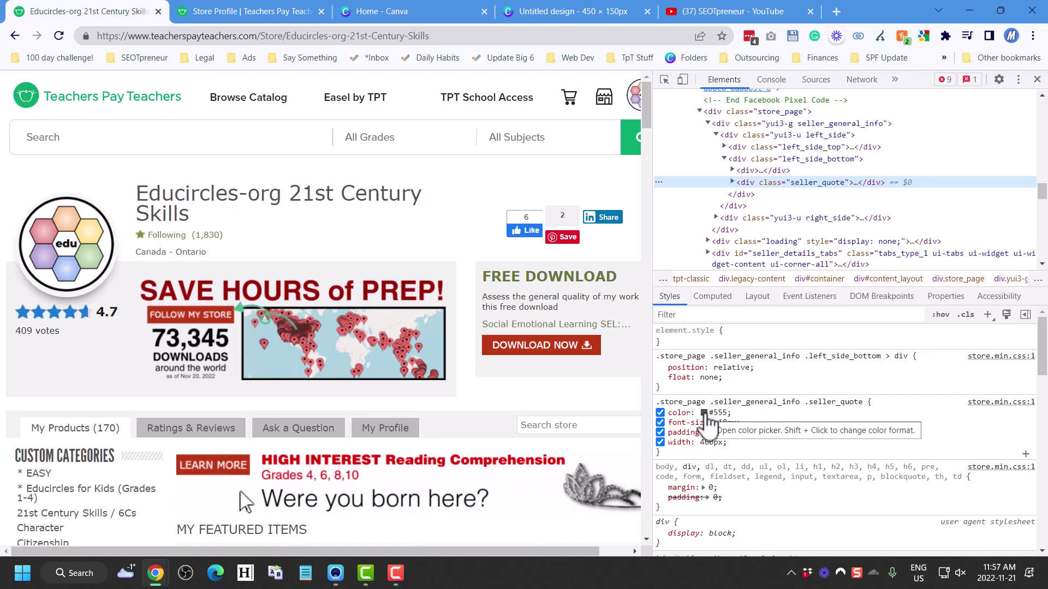
pyautogui.click(704, 413)
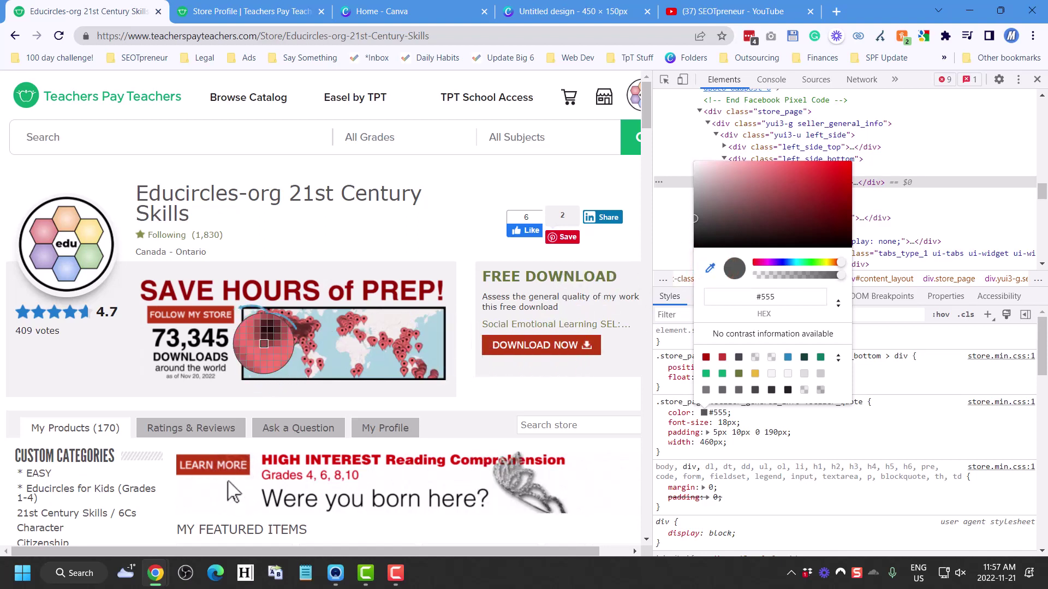
pyautogui.click(101, 366)
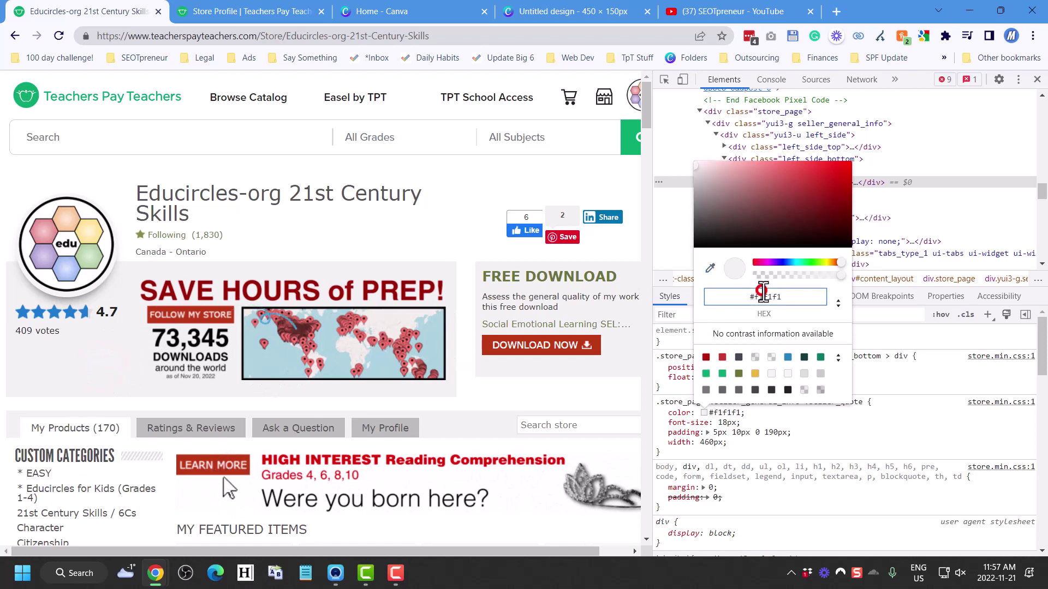
pyautogui.doubleClick(762, 295)
pyautogui.hotkey('ctrl', 'c')
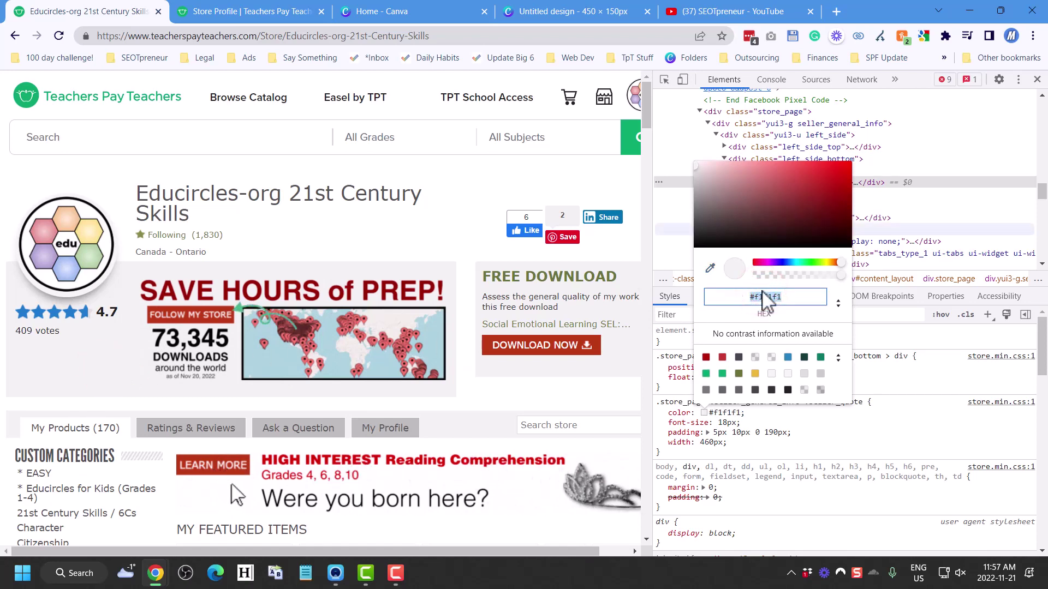
pyautogui.click(458, 12)
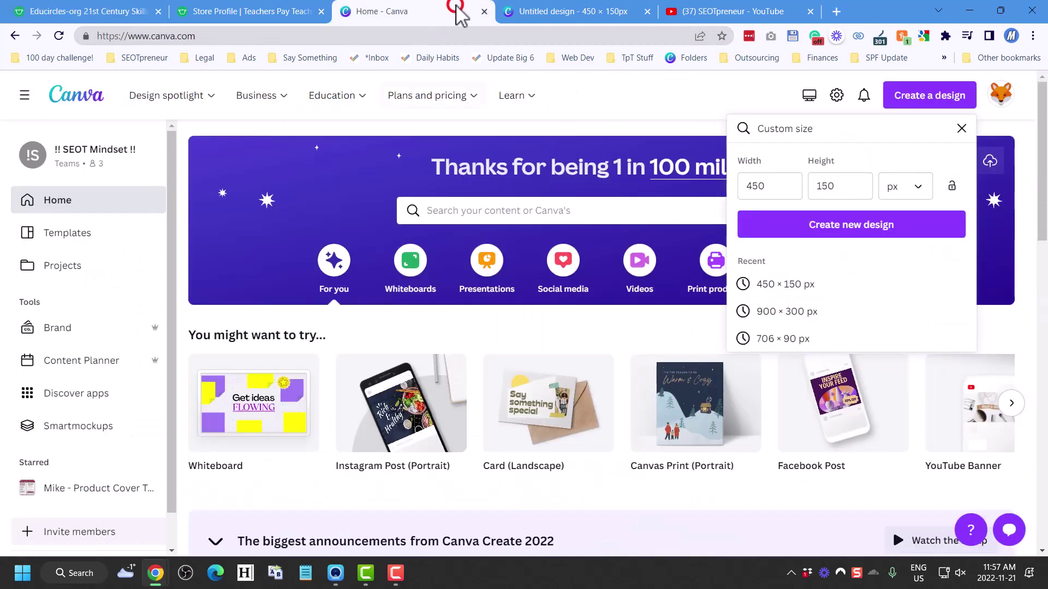
# Step: Paste #f1f1f1 as the 450 × 150 design's page background colour
pyautogui.click(551, 11)
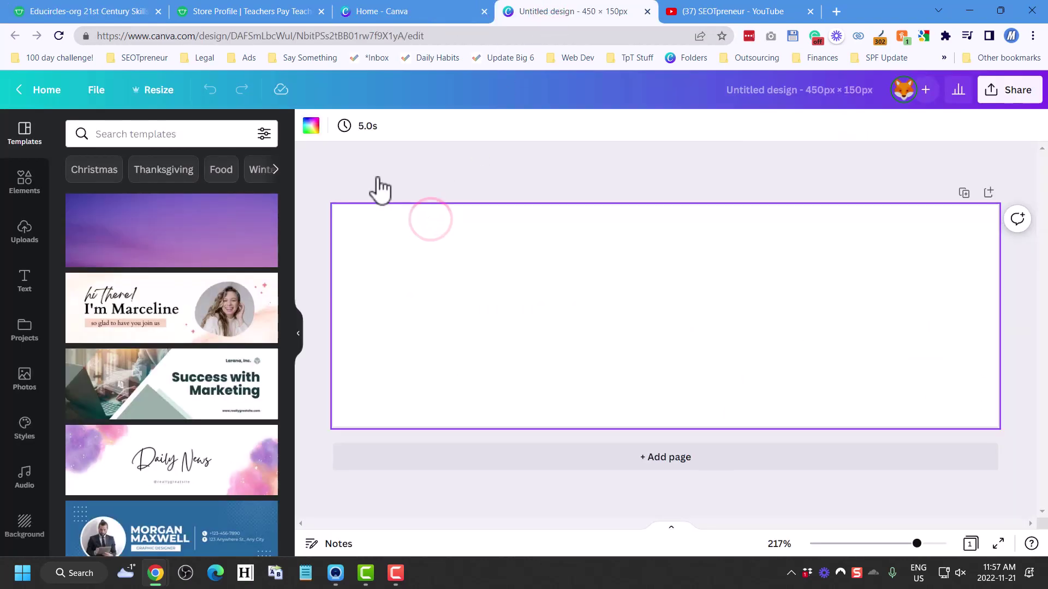
pyautogui.click(311, 127)
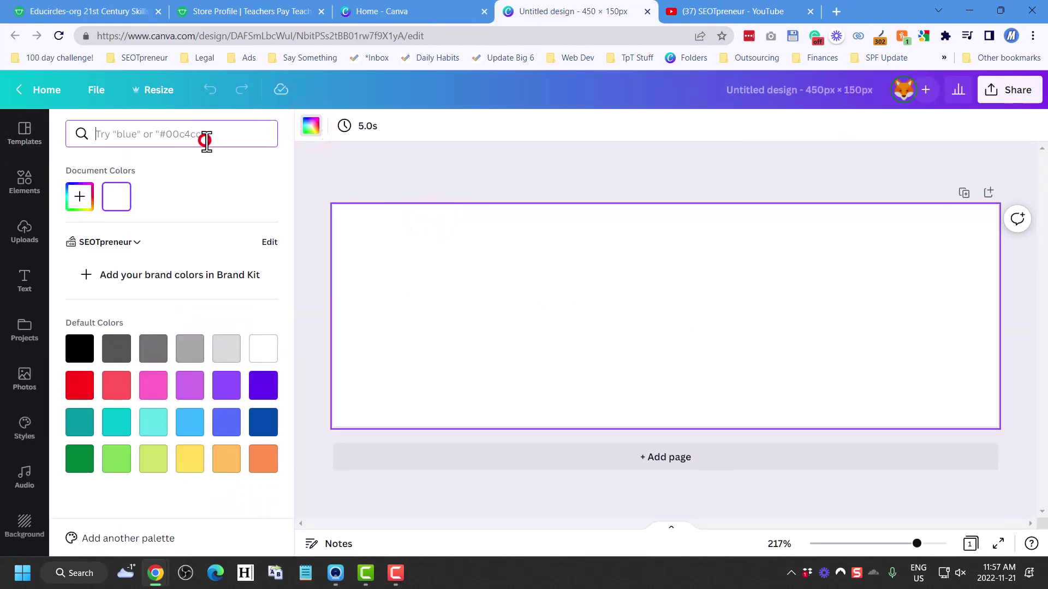
pyautogui.hotkey('ctrl', 'v')
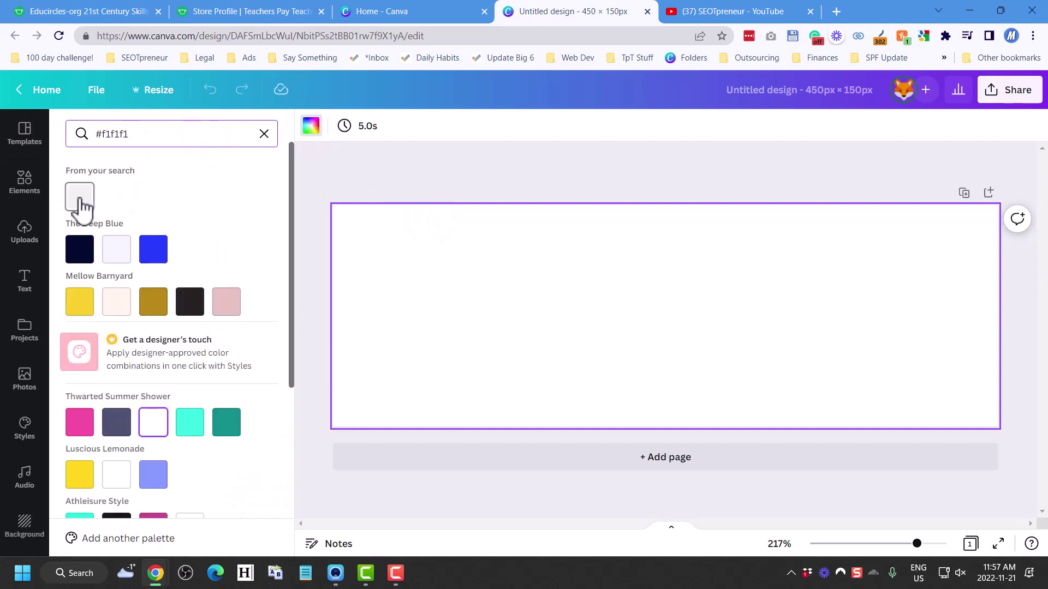
pyautogui.click(80, 199)
pyautogui.click(408, 172)
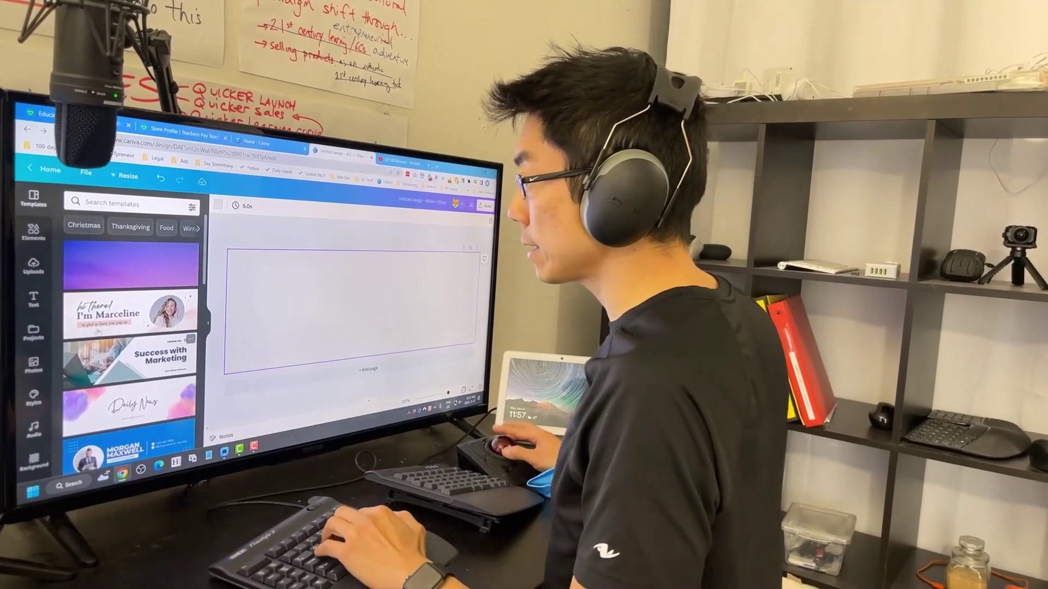
# Step: Add a heading reading SAVE TIME, enlarge it, and move it higher on the page
pyautogui.click(33, 299)
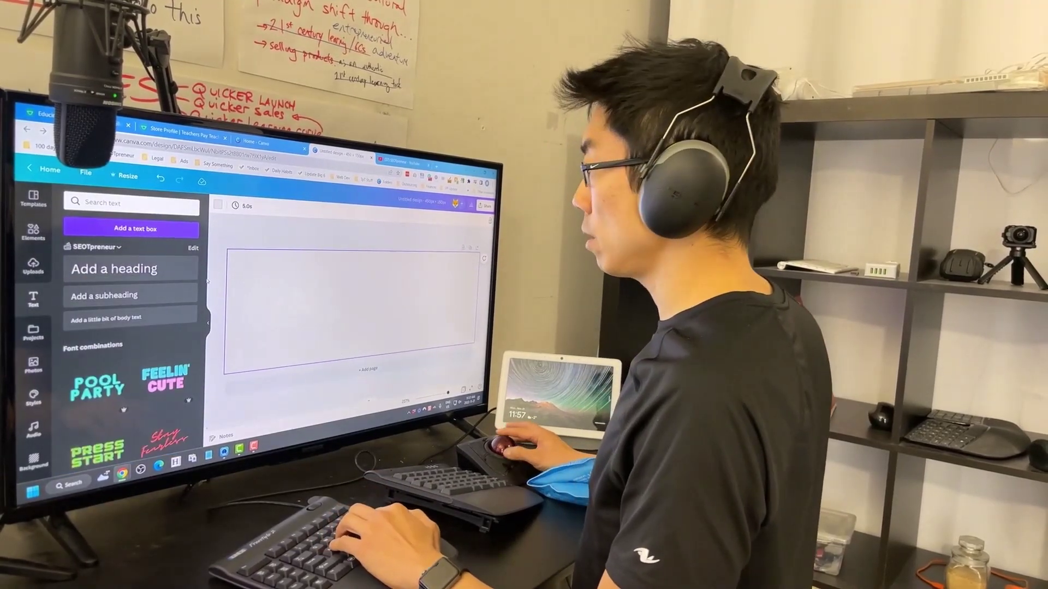
pyautogui.click(115, 268)
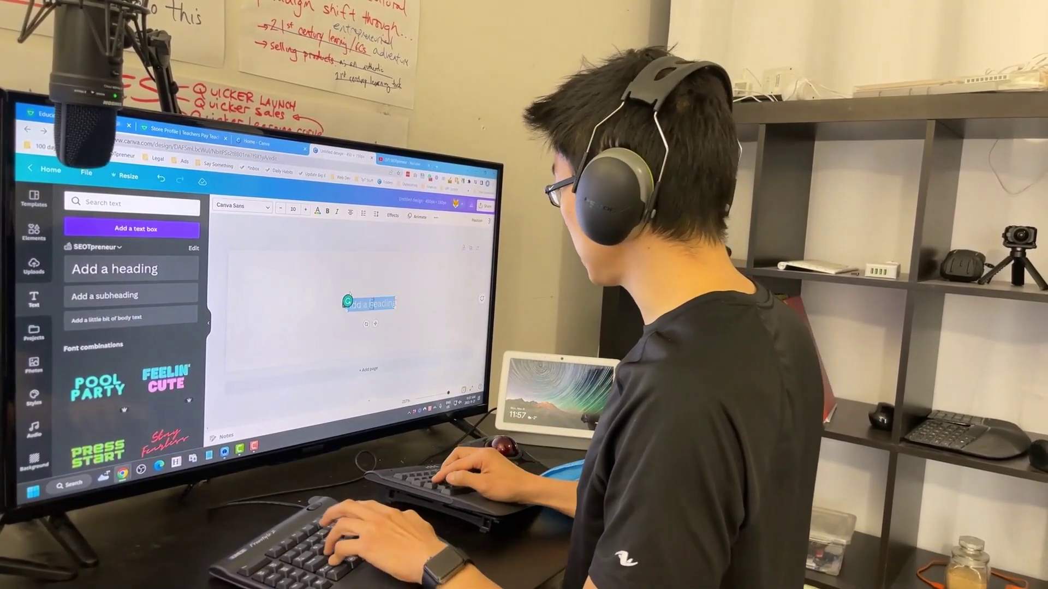
pyautogui.write('SAVE TIME')
pyautogui.hotkey('ctrl', 'a')
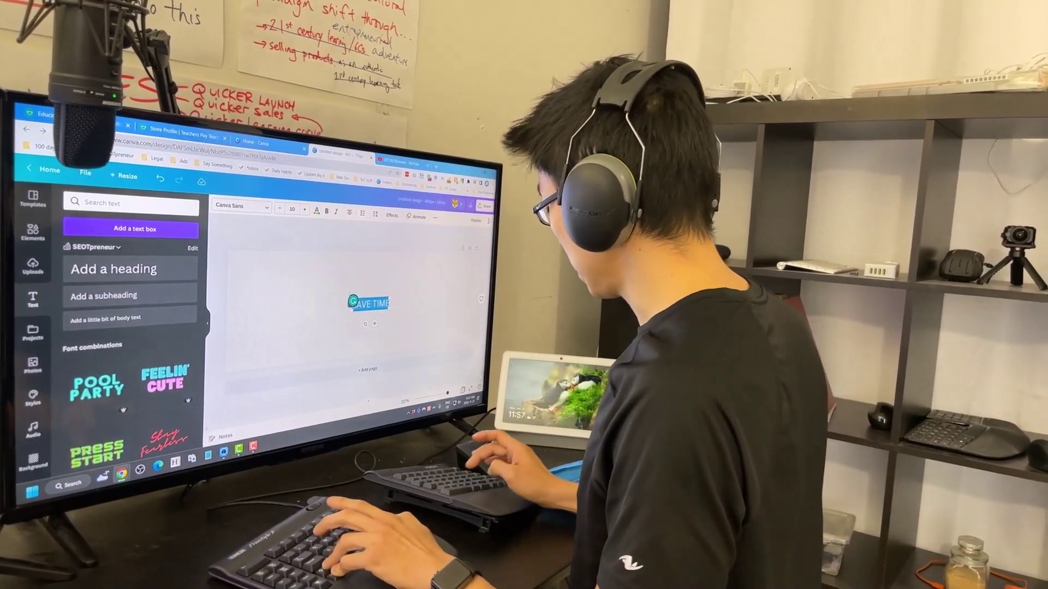
pyautogui.hotkey('ctrl', 'shift', '.')
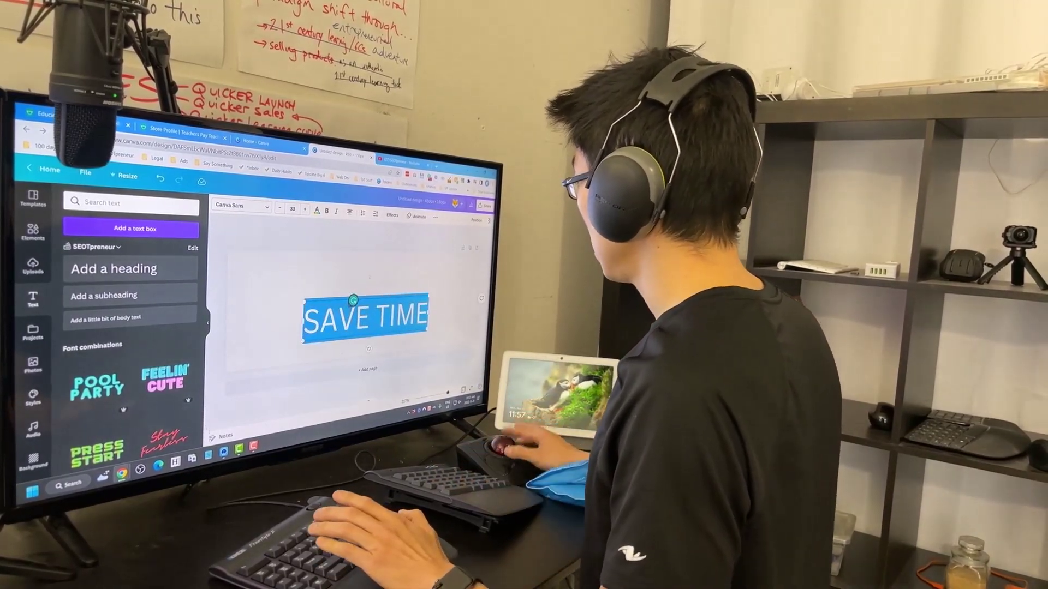
pyautogui.press('Escape')
pyautogui.moveTo(395, 314)
pyautogui.mouseDown()
pyautogui.moveTo(392, 279)
pyautogui.moveTo(390, 315)
pyautogui.mouseUp()
# Step: Duplicate the SAVE TIME line and change the copy's TIME to MONEY
pyautogui.hotkey('ctrl', 'd')
pyautogui.doubleClick(390, 316)
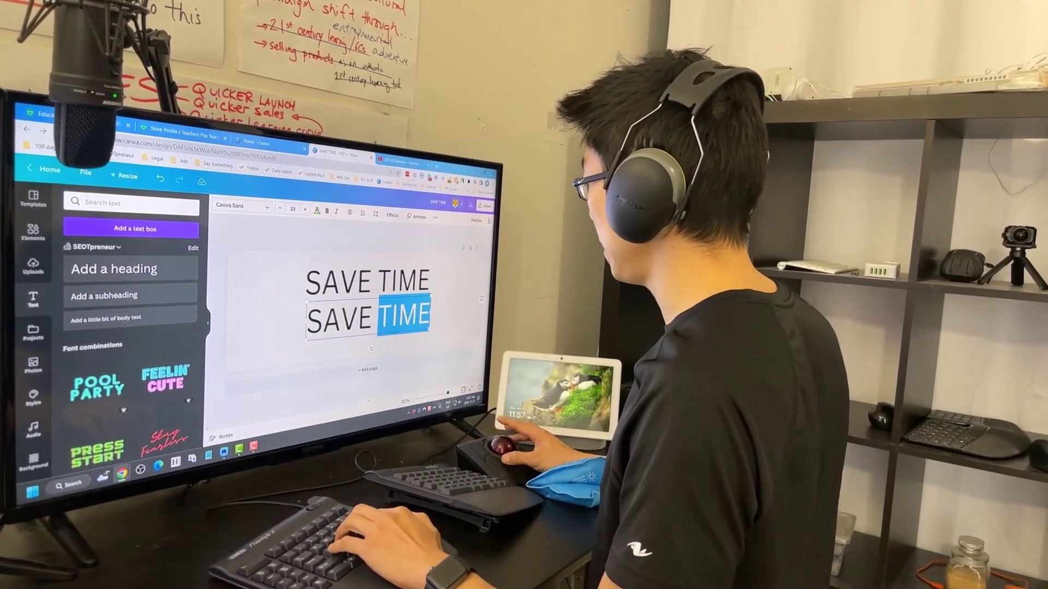
pyautogui.write('MONEY')
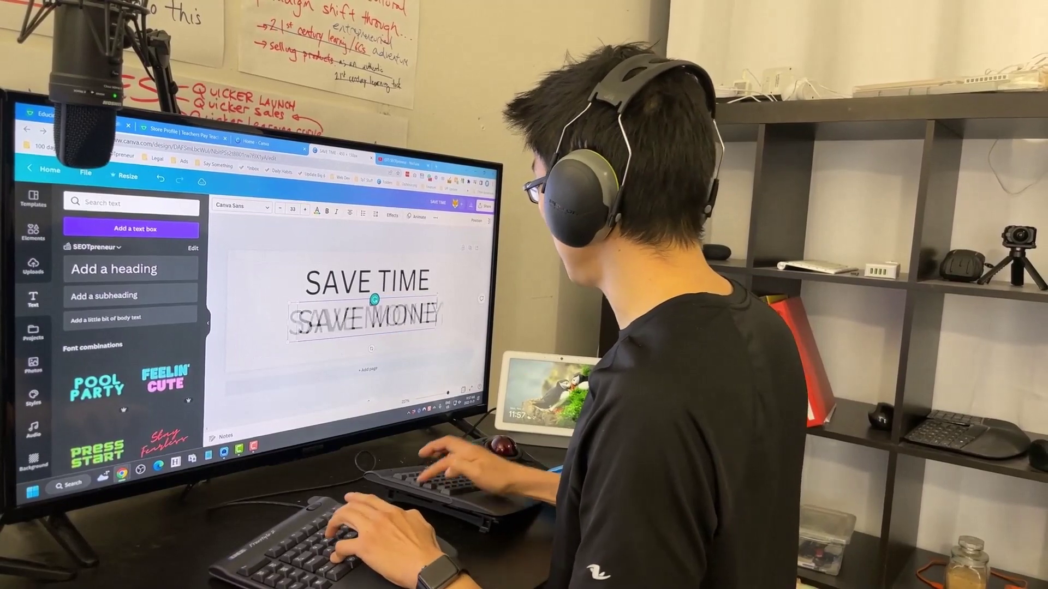
pyautogui.click(383, 243)
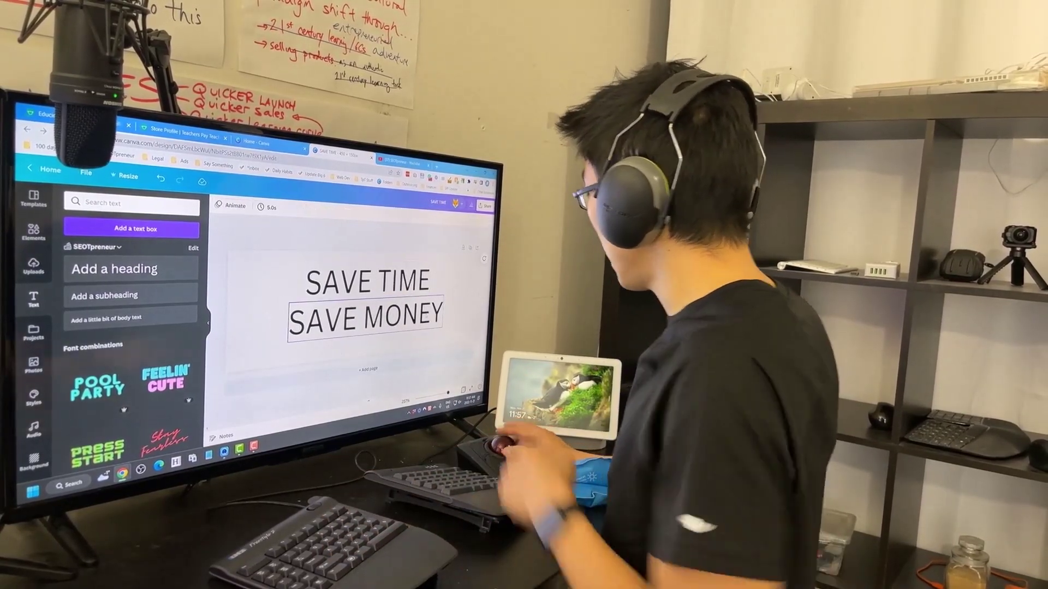
# Step: At 100% zoom, give the page the Tumble animation from the Exaggerate group
pyautogui.click(779, 543)
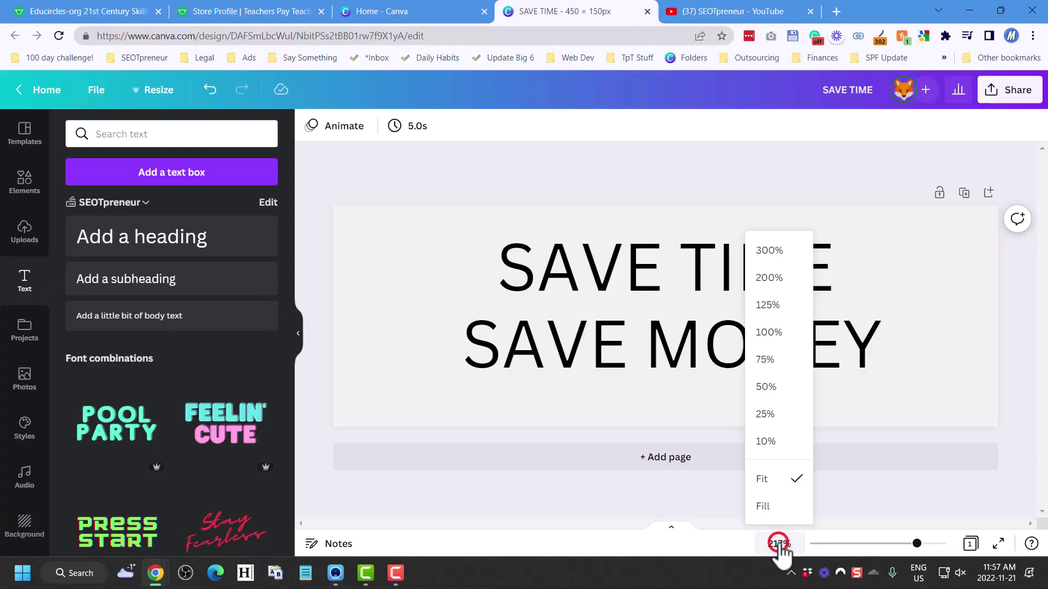
pyautogui.click(771, 333)
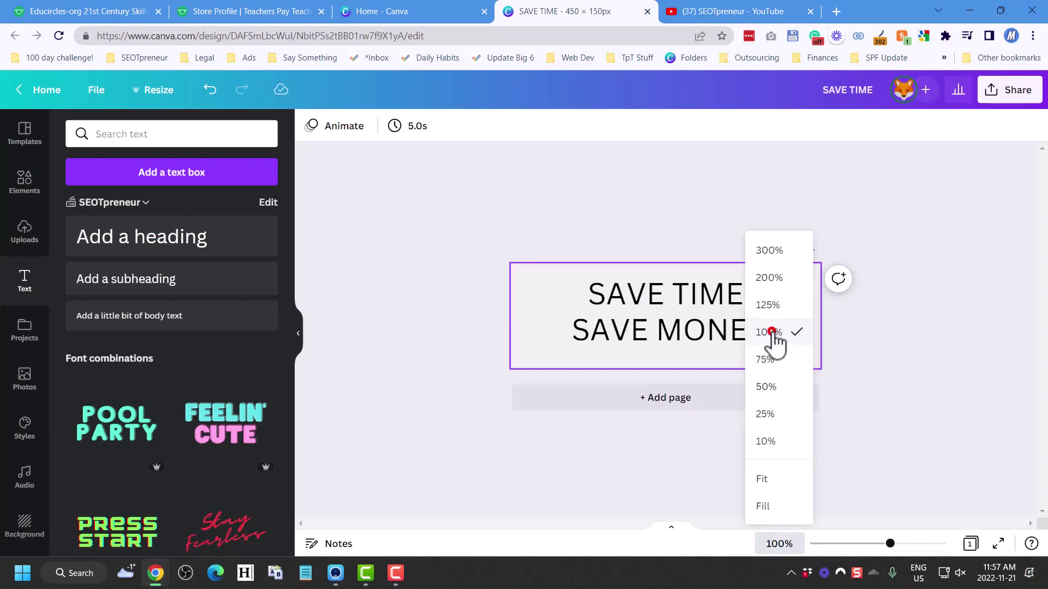
pyautogui.click(719, 195)
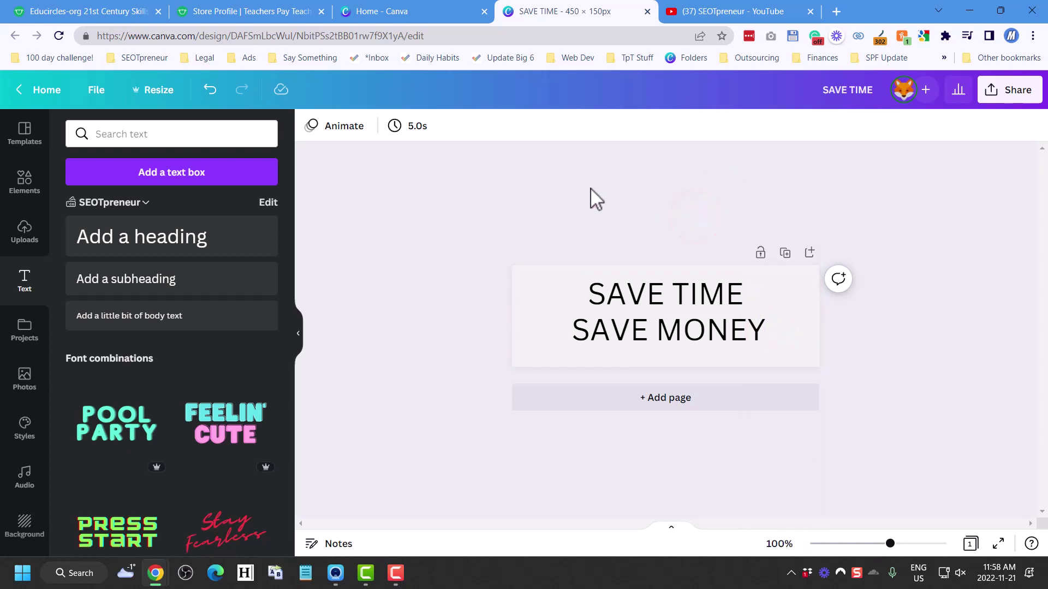
pyautogui.click(346, 126)
pyautogui.scroll(-10, 215, 339)
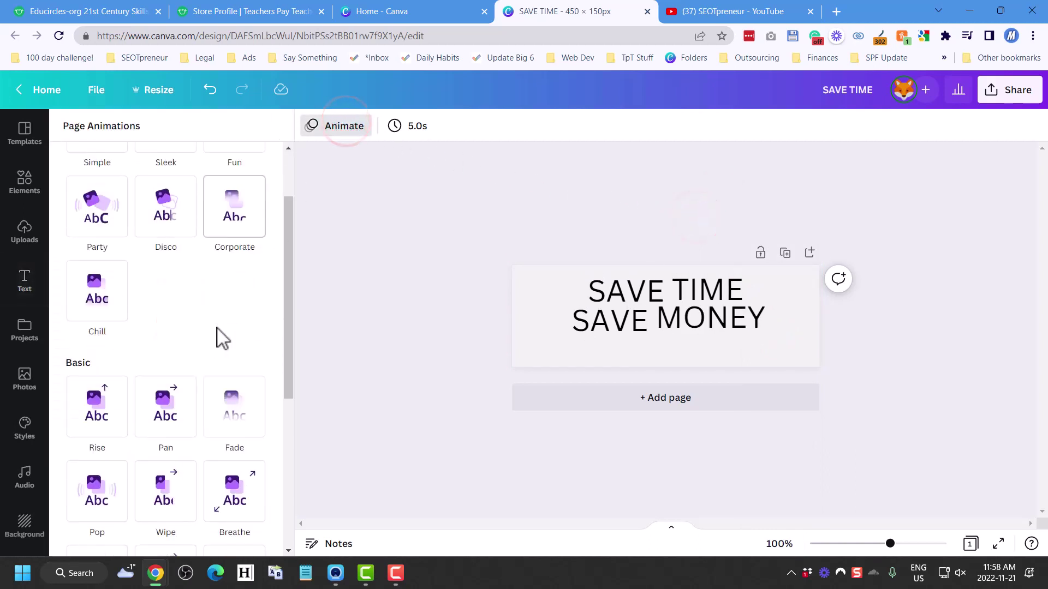
pyautogui.click(101, 407)
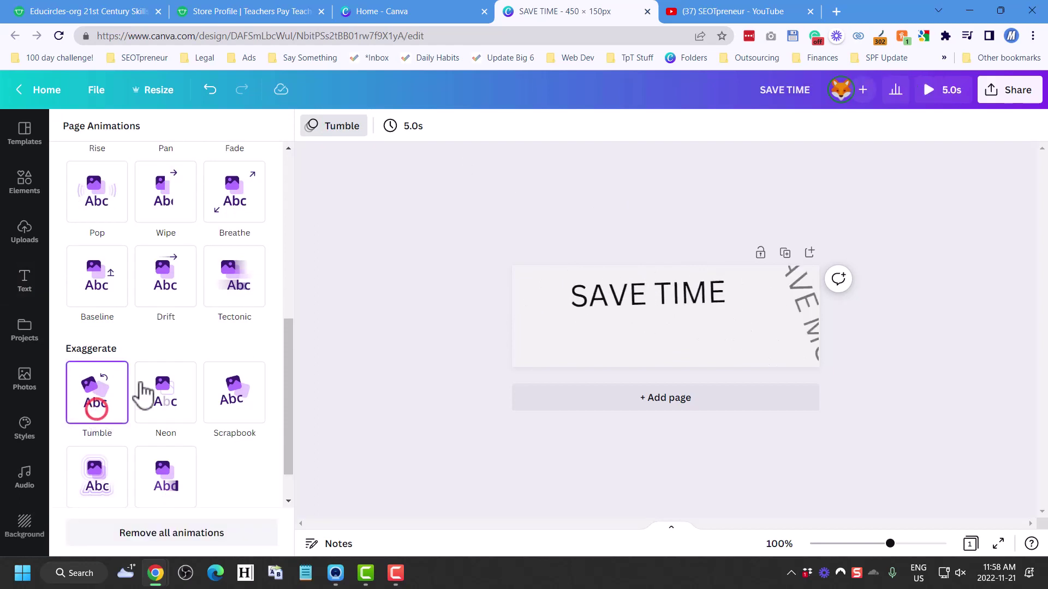
pyautogui.click(397, 213)
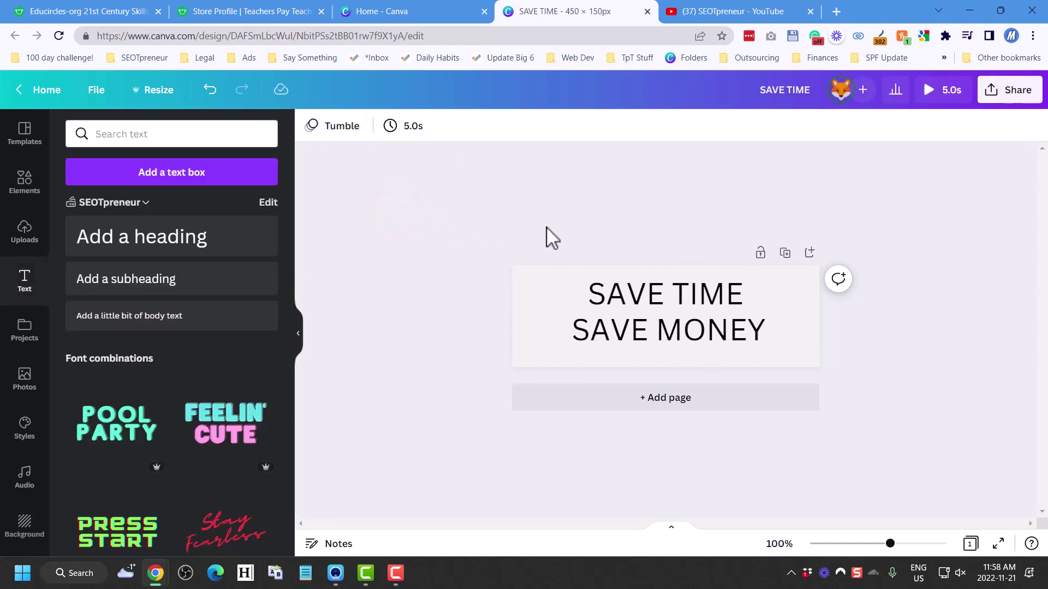
# Step: Download the animated banner in GIF format and save it as SAVE TIME.gif
pyautogui.click(996, 93)
pyautogui.click(881, 431)
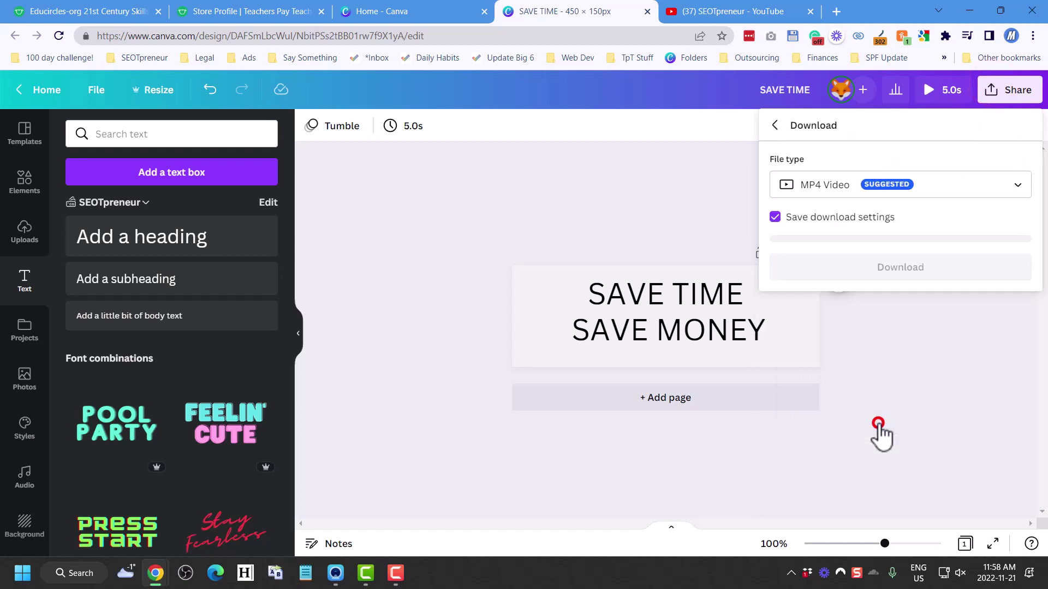
pyautogui.click(853, 186)
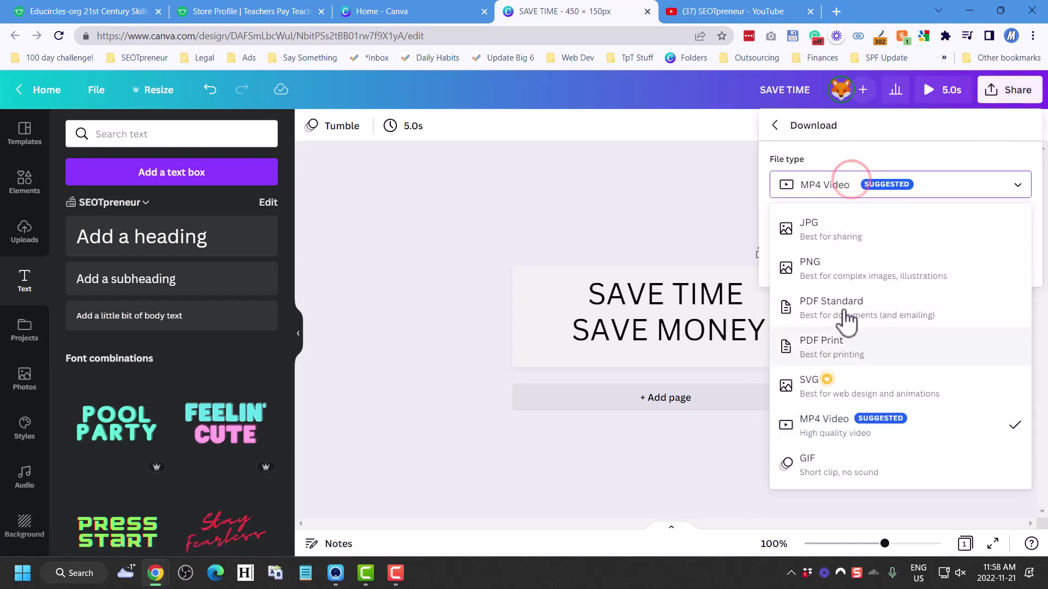
pyautogui.click(832, 458)
pyautogui.click(865, 269)
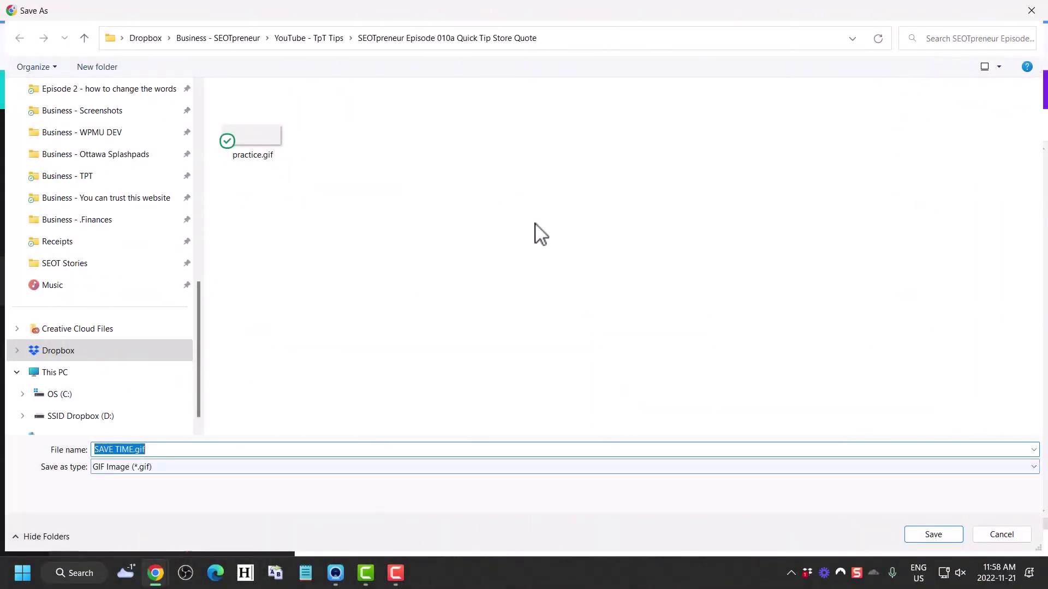
pyautogui.click(922, 535)
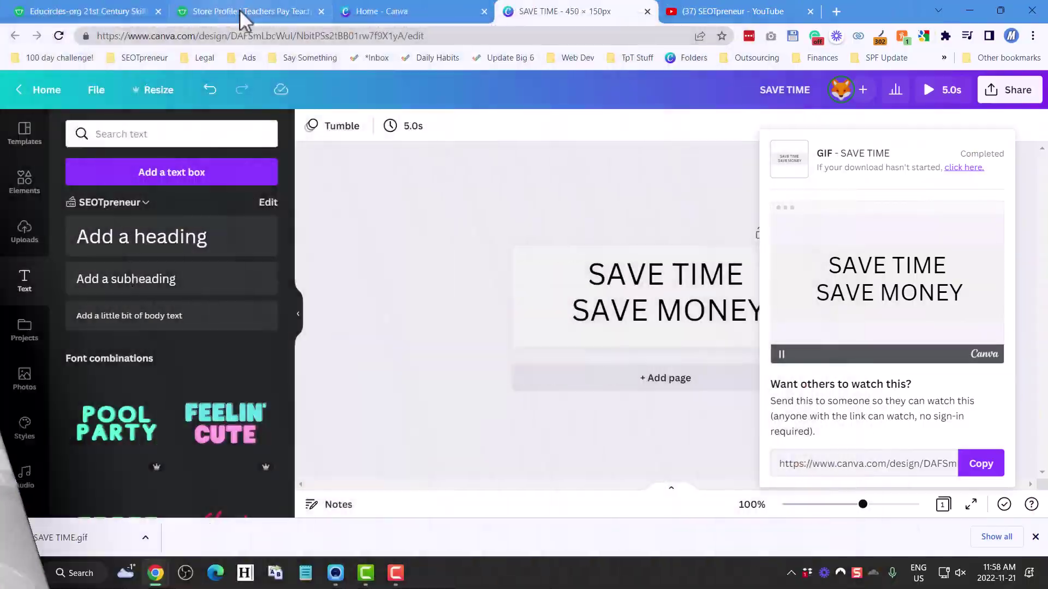
# Step: Attach SAVE TIME.gif as the Personal Quote image, then view the public store page
pyautogui.click(239, 10)
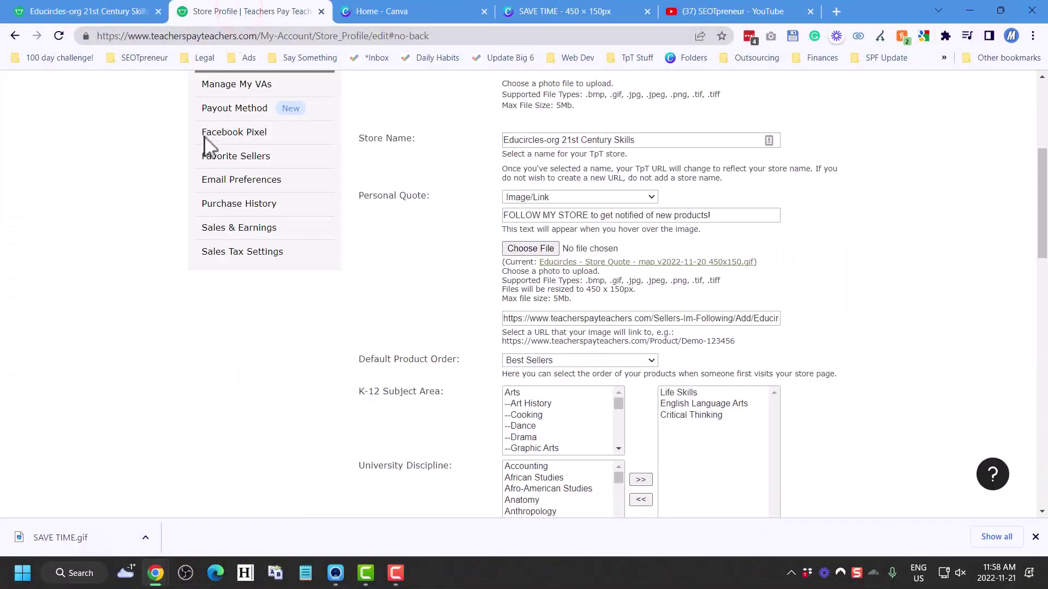
pyautogui.moveTo(90, 543); pyautogui.dragTo(528, 254)
pyautogui.scroll(-15, 519, 298)
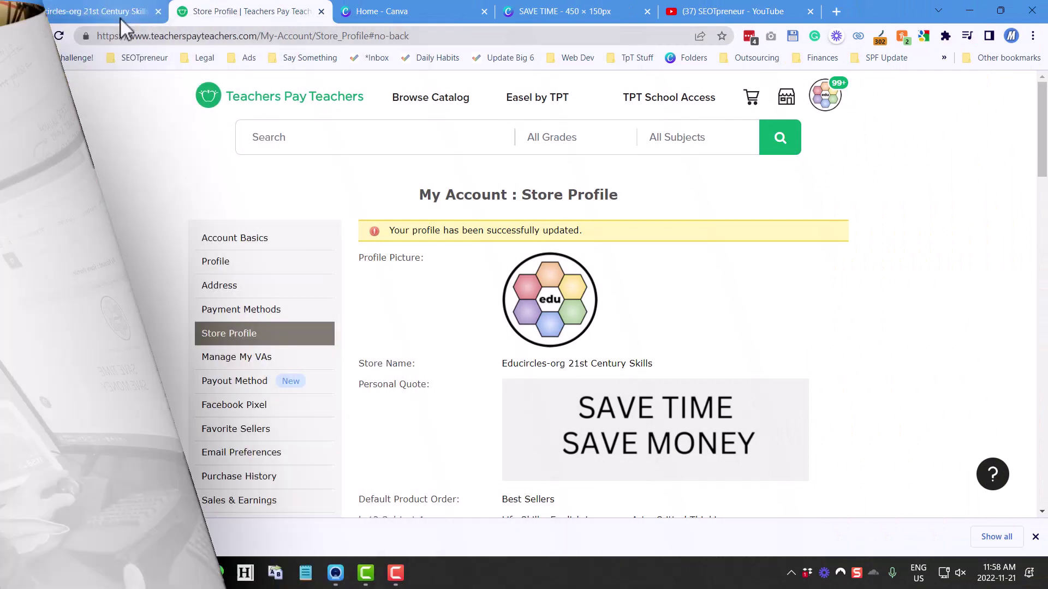
pyautogui.click(119, 11)
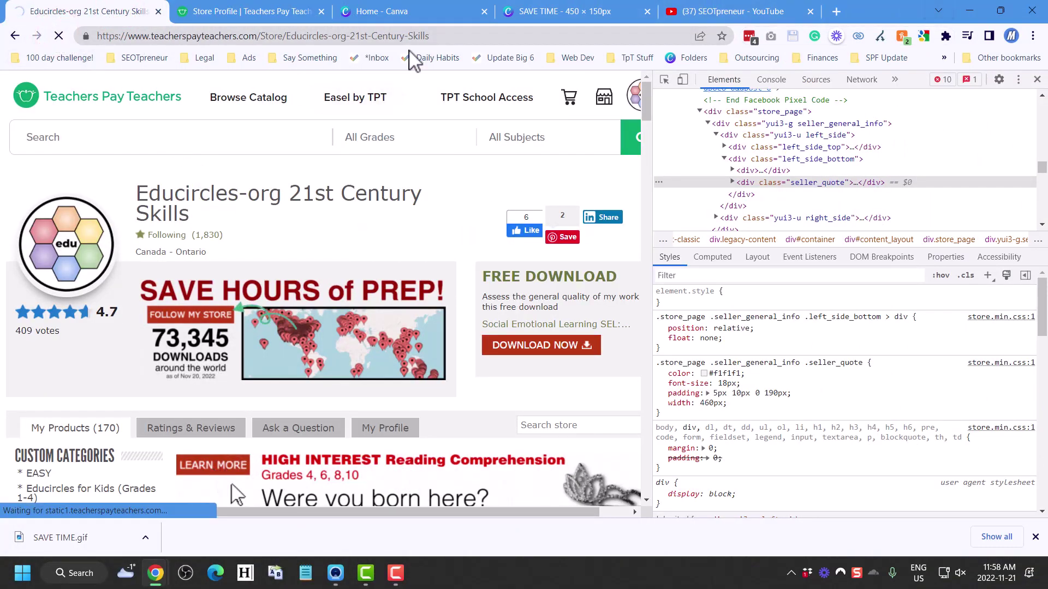
# Step: Close the DevTools panel so the store page reloads at full width
pyautogui.click(1039, 81)
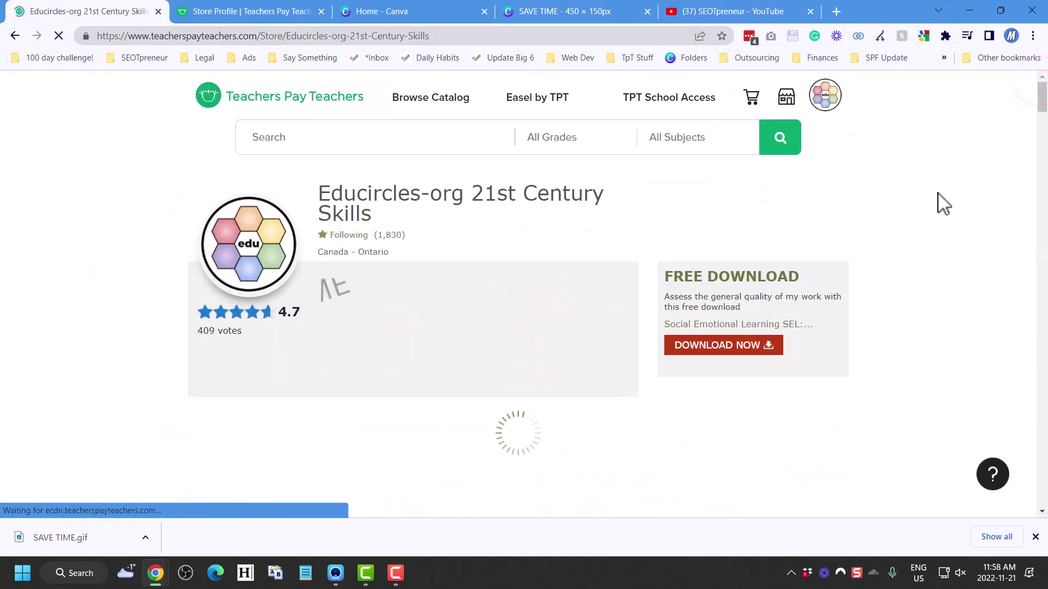